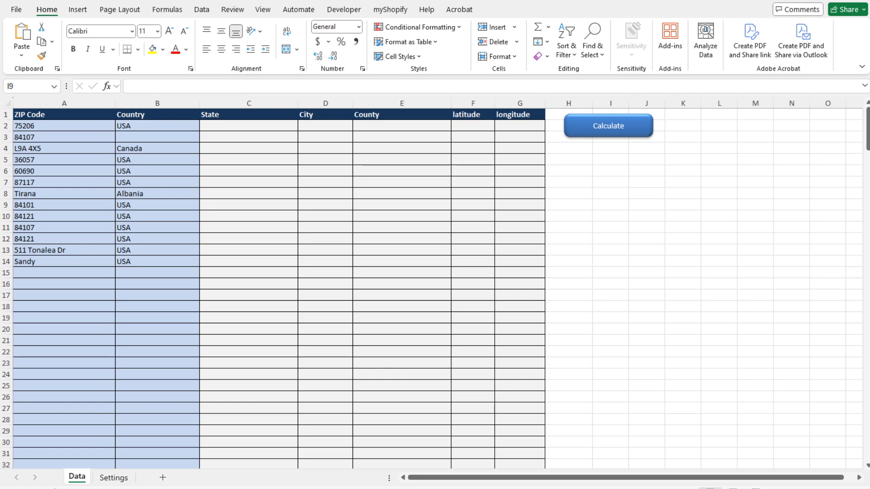
# Step: Select the Country cells B2:B15 and run Calculate to fill location details
pyautogui.moveTo(157, 125); pyautogui.dragTo(157, 273)
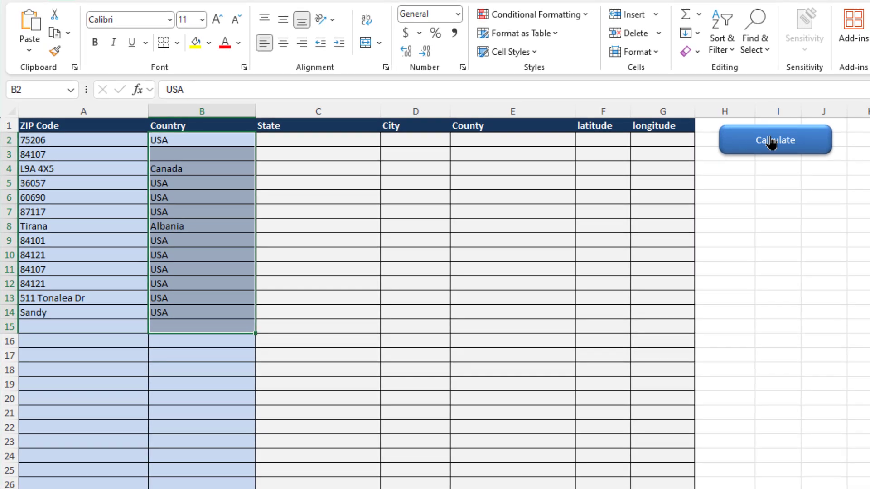
pyautogui.click(772, 144)
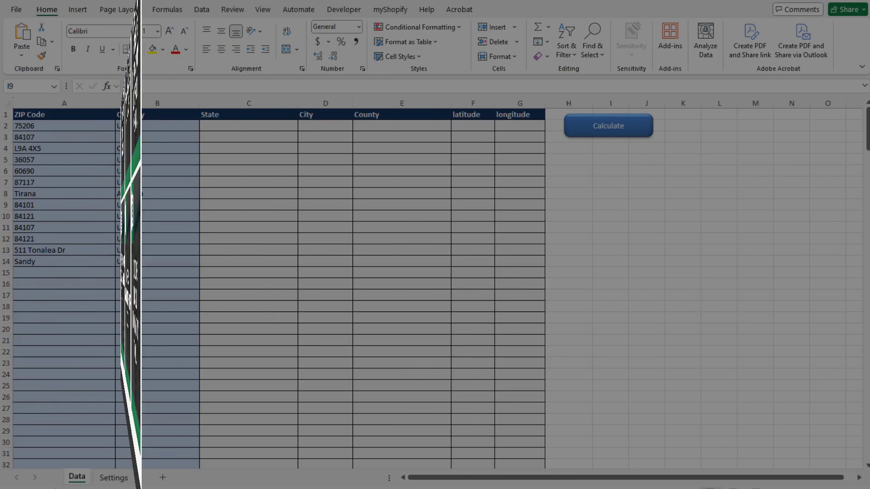
# Step: Advance through several customer testimonials in the website slideshow
pyautogui.click(336, 454)
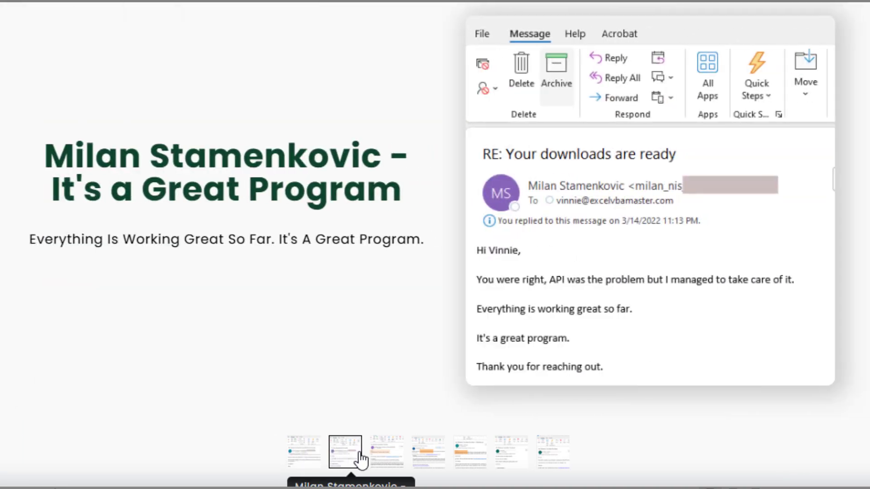
pyautogui.click(389, 459)
pyautogui.click(417, 460)
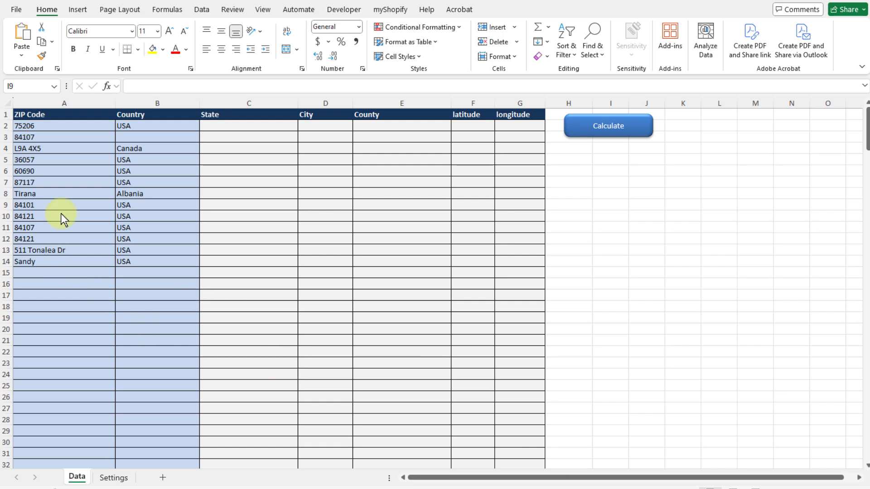
# Step: Review the ZIP column and empty location cells before pasting new data
pyautogui.moveTo(48, 127); pyautogui.dragTo(93, 340)
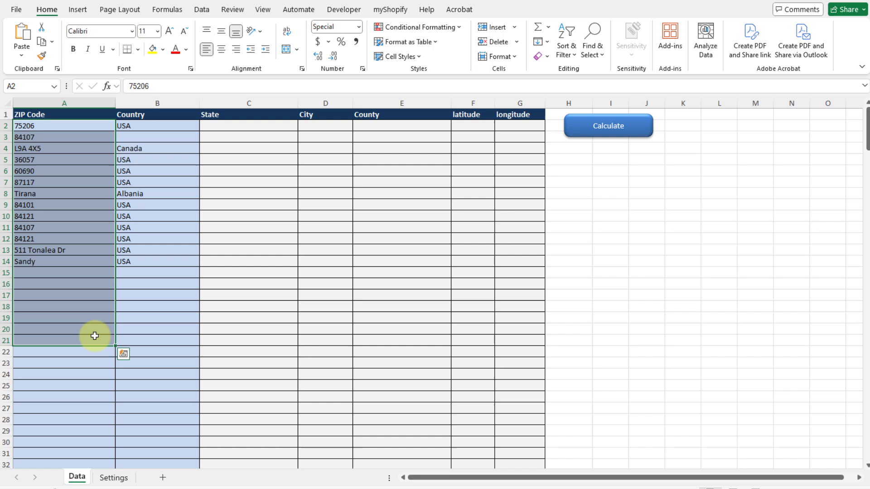
pyautogui.click(249, 170)
pyautogui.click(336, 173)
pyautogui.click(381, 184)
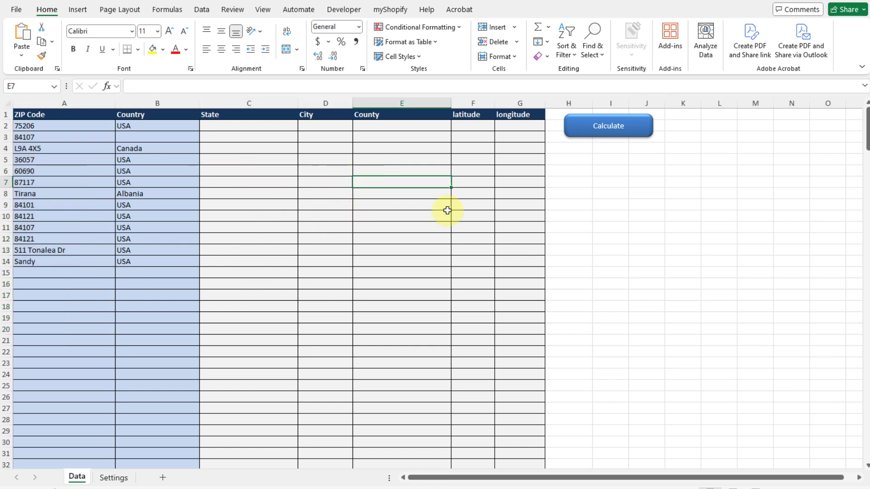
pyautogui.click(472, 144)
pyautogui.click(519, 149)
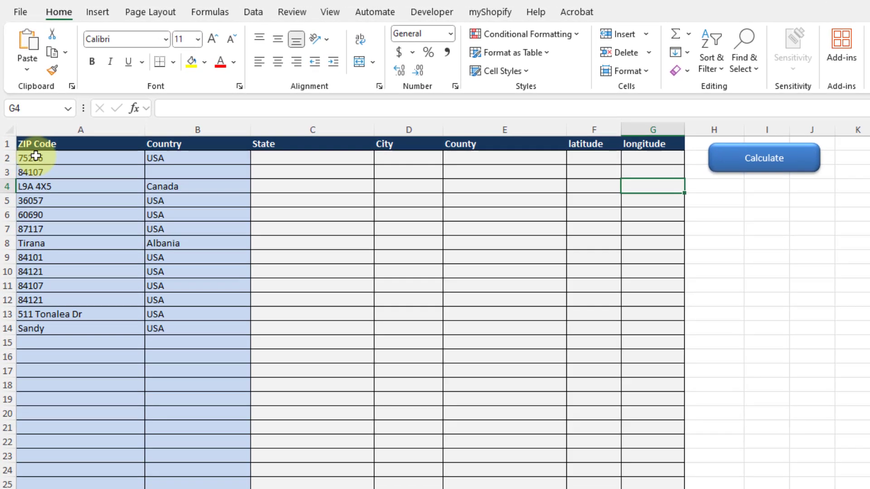
# Step: Paste the ZIP codes and countries into A2:B17 and select Country cells B2:B15
pyautogui.moveTo(29, 124); pyautogui.dragTo(122, 288)
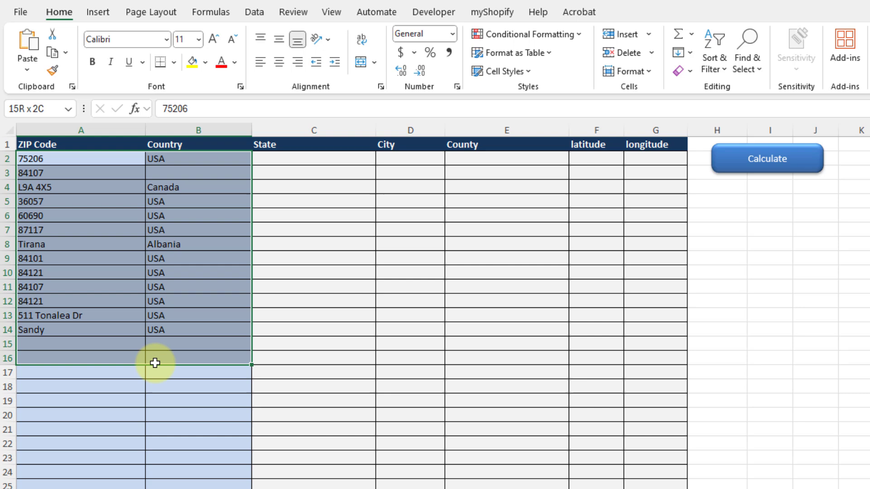
pyautogui.moveTo(155, 363); pyautogui.dragTo(152, 376)
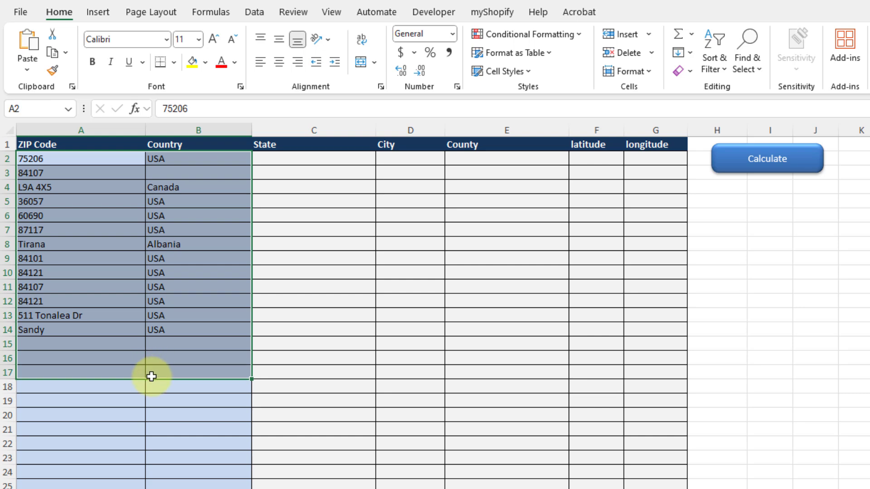
pyautogui.hotkey('ctrl', 'v')
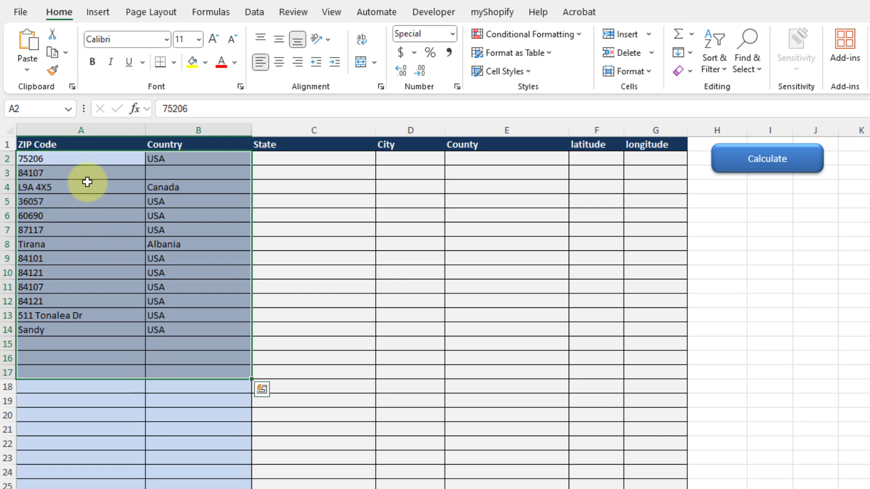
pyautogui.moveTo(193, 157); pyautogui.dragTo(196, 347)
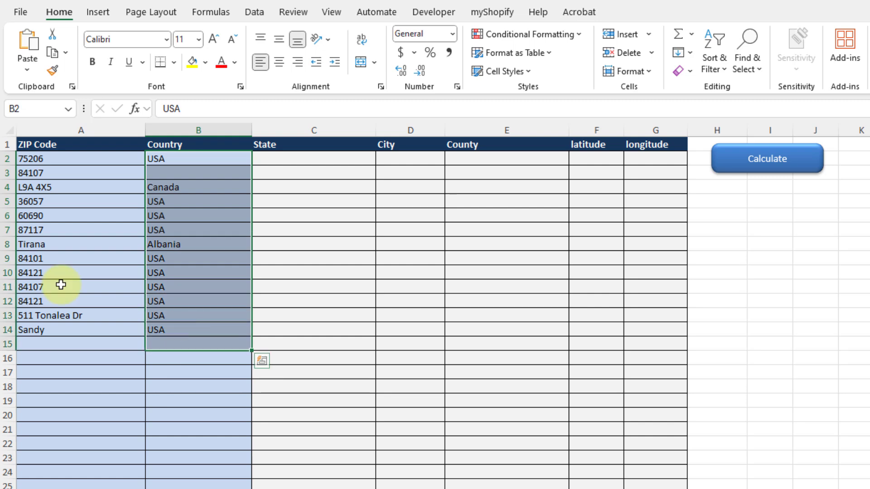
# Step: Run Calculate and review the returned city, county and longitude results for the ZIP rows
pyautogui.click(762, 161)
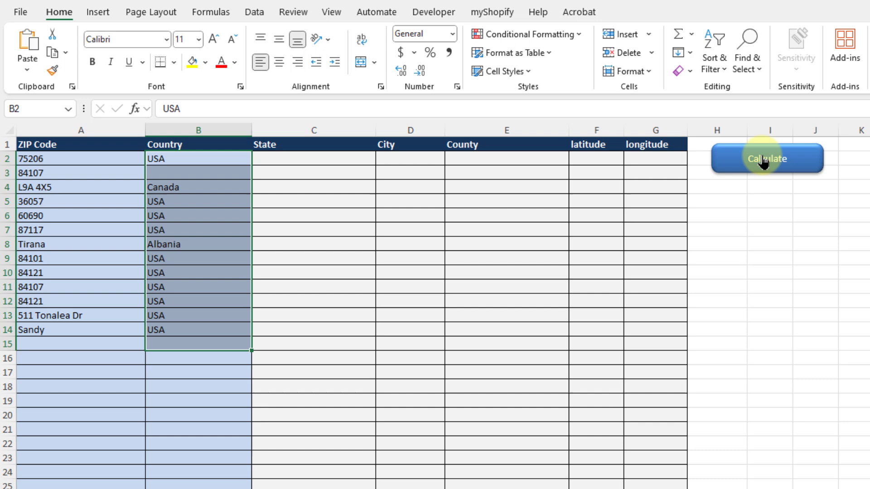
pyautogui.click(763, 161)
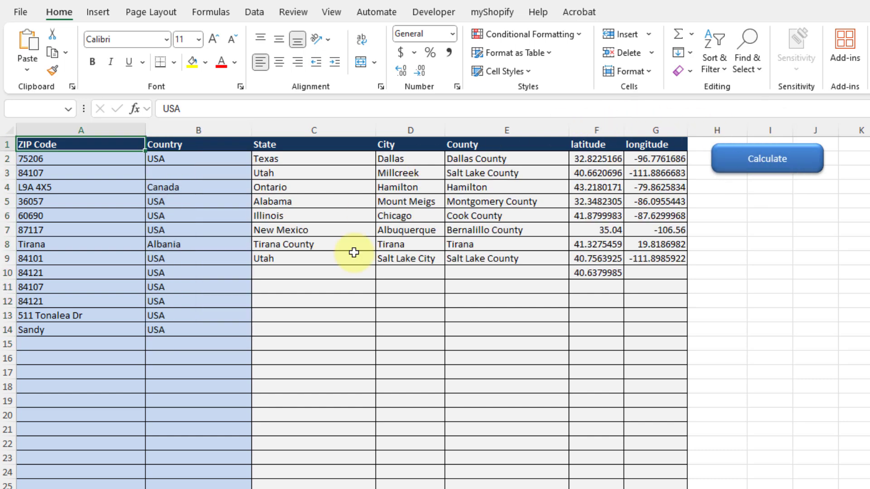
pyautogui.click(408, 162)
pyautogui.click(499, 163)
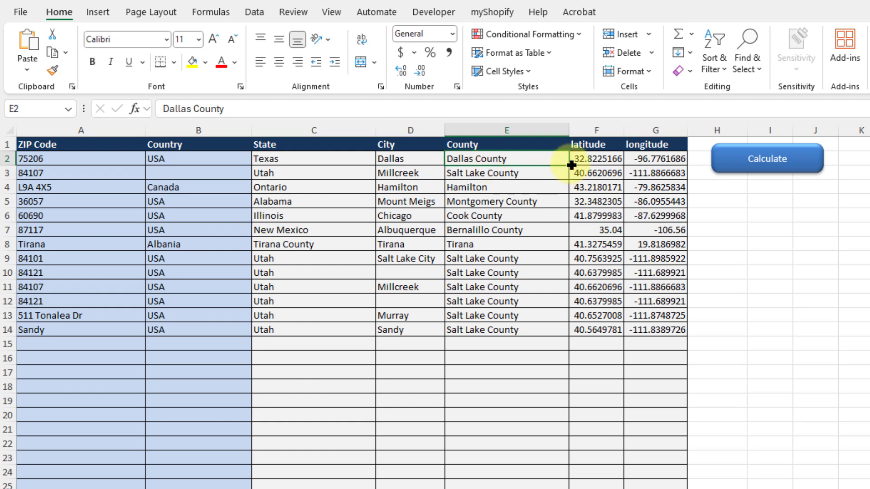
pyautogui.moveTo(656, 172); pyautogui.dragTo(655, 158)
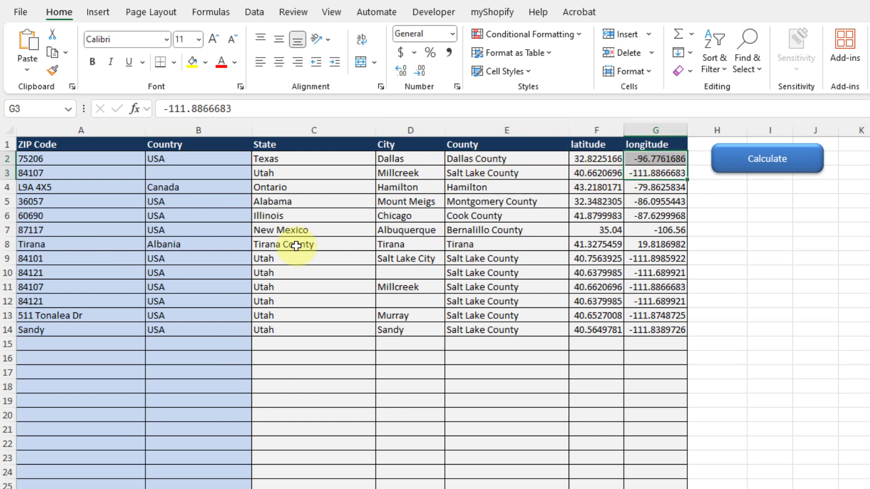
pyautogui.moveTo(59, 160); pyautogui.dragTo(65, 343)
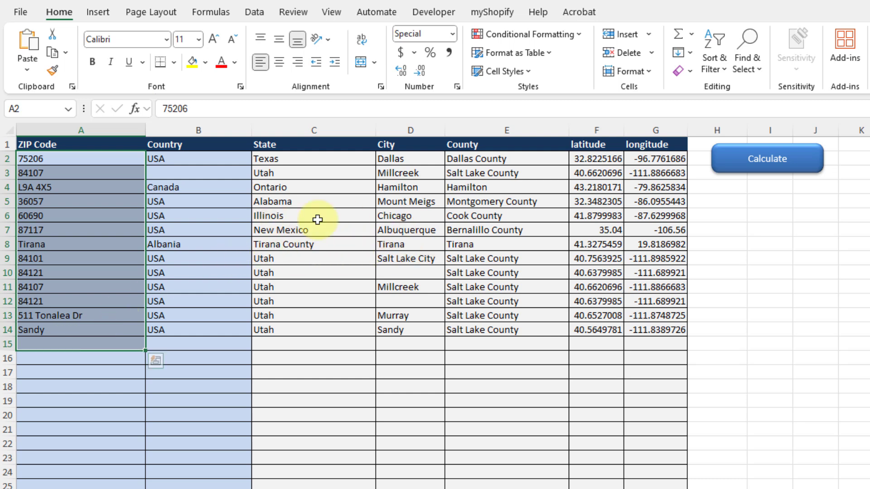